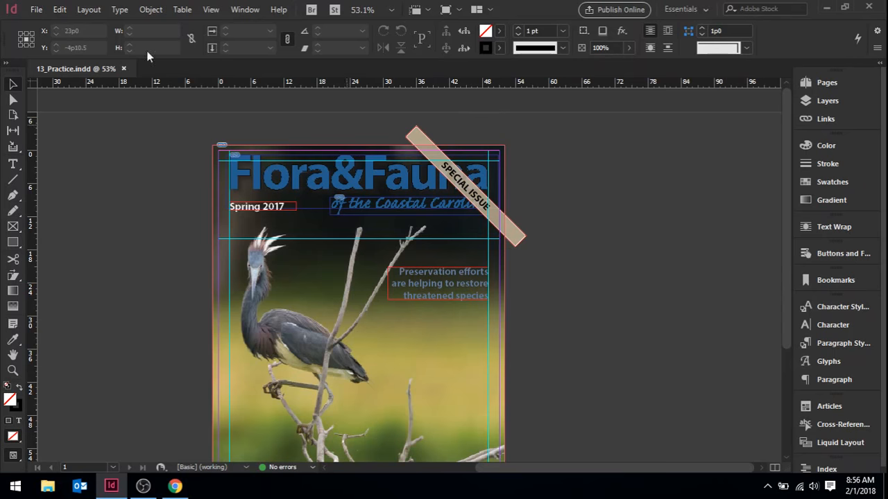
- Start exporting the document as an Adobe PDF (Print) file named 13_Cover Proof in the Lesson 13 folder
left_click(34, 11)
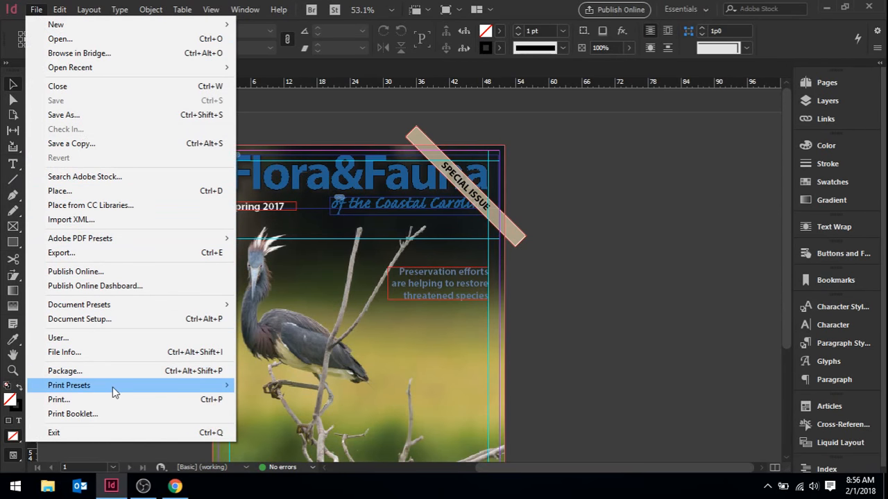
left_click(118, 254)
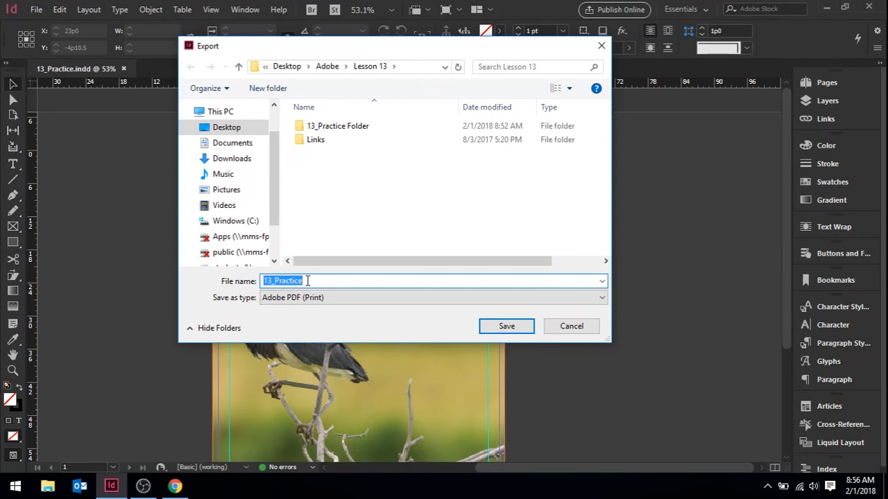
left_click(309, 281)
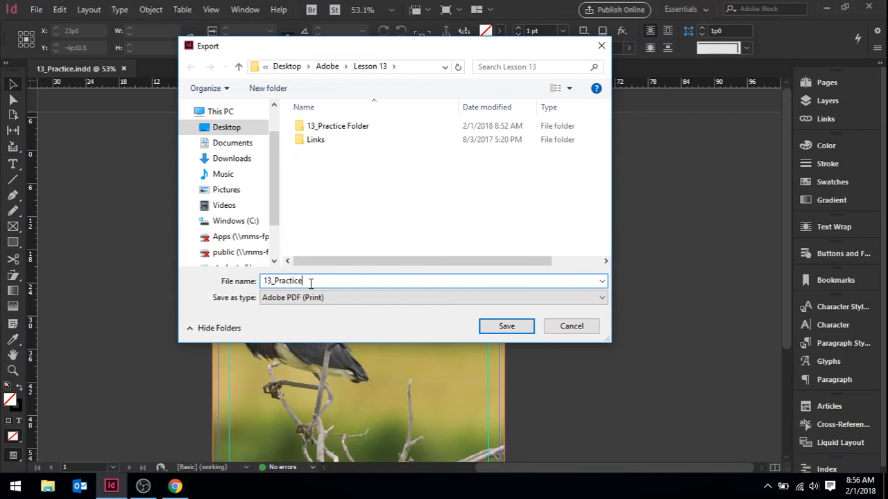
key("BackSpace")
key("BackSpace")
key("BackSpace")
key("BackSpace")
key("BackSpace")
key("BackSpace")
key("BackSpace")
key("BackSpace")
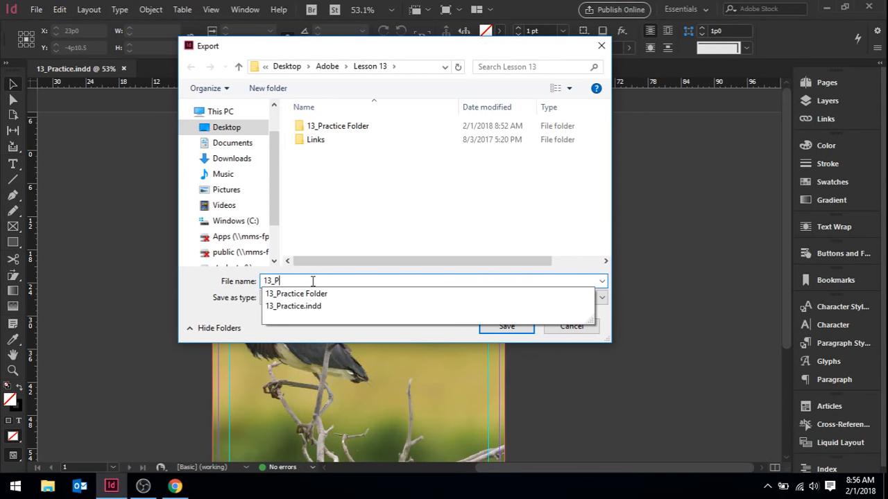
type("Cover Proof")
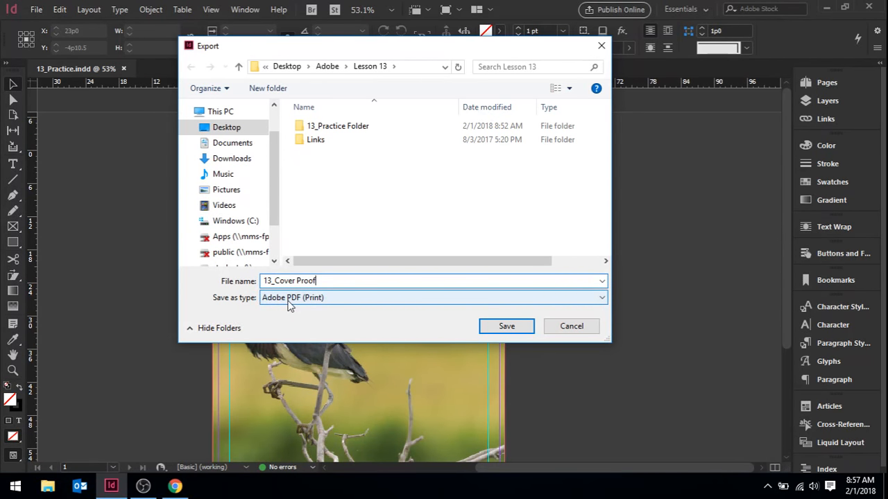
left_click(513, 327)
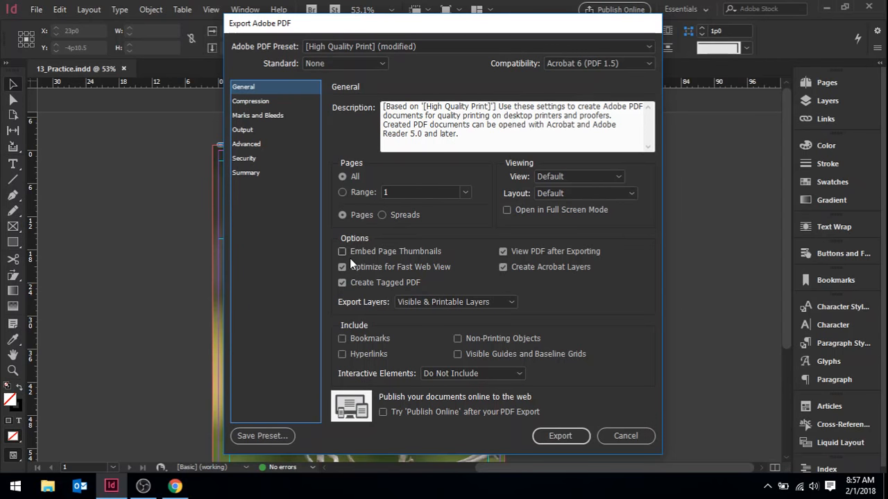
- Export the PDF with the [High Quality Print] (modified) preset and Acrobat 6 (PDF 1.5) compatibility
left_click(397, 48)
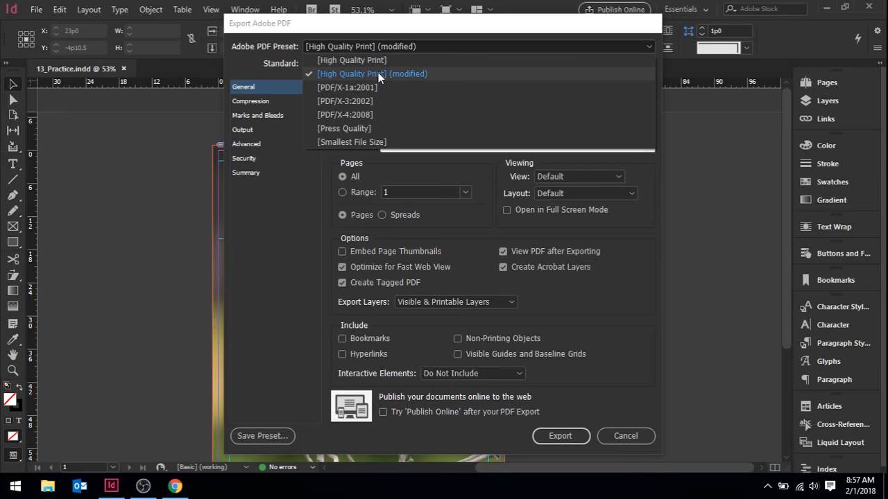
left_click(339, 74)
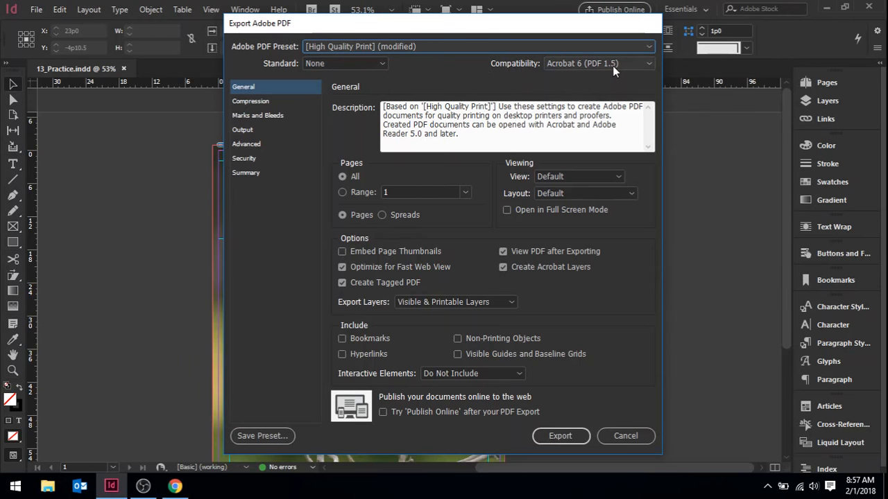
left_click(644, 63)
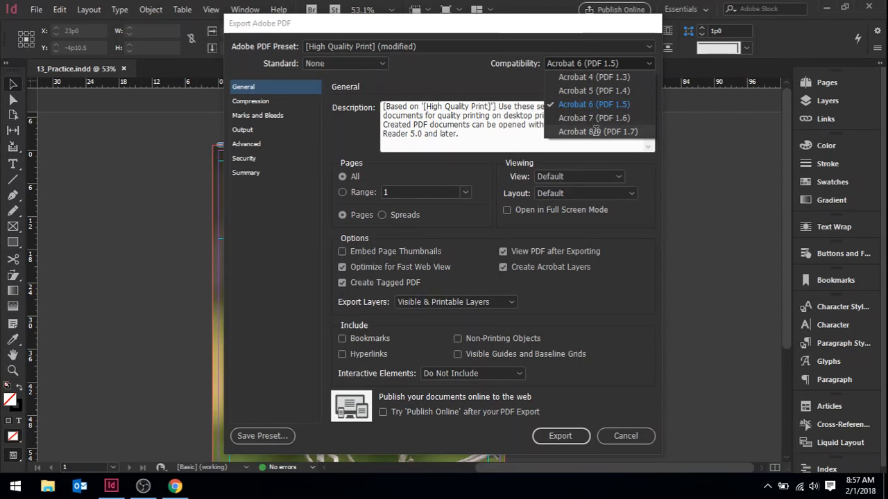
left_click(479, 75)
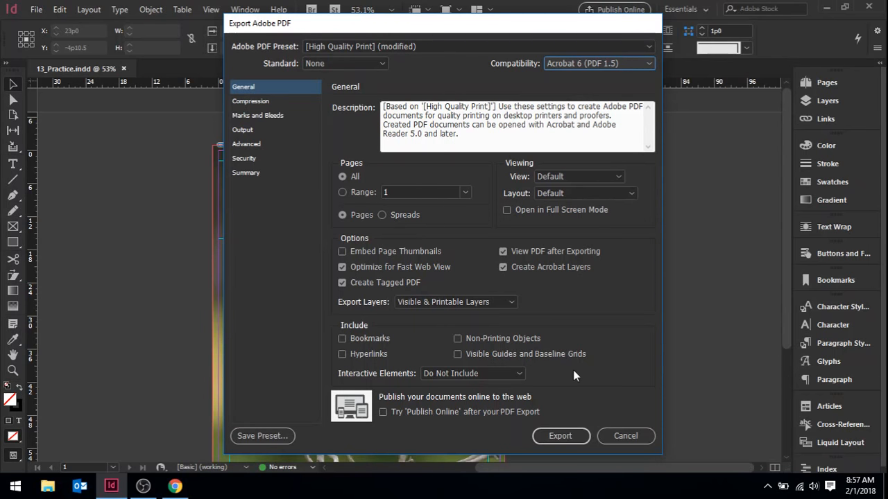
left_click(560, 436)
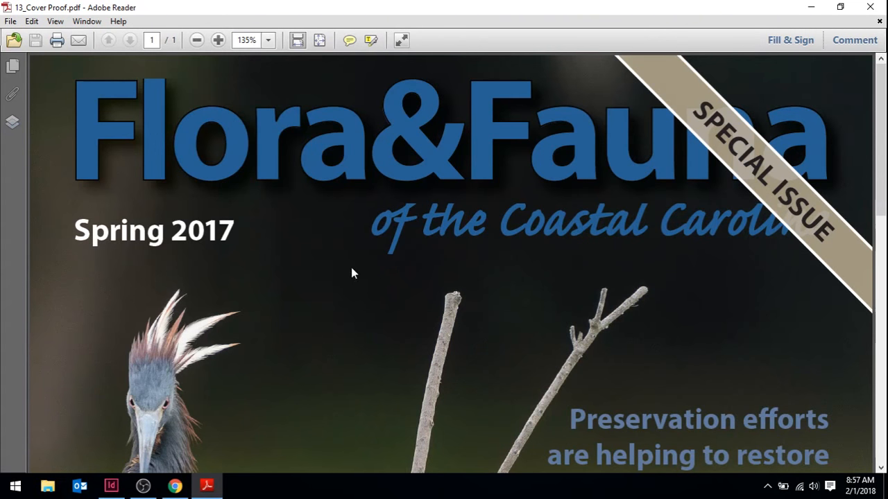
- Examine the whole exported cover page in Adobe Reader, compare it with the InDesign layout, and minimize the PDF
left_click(197, 43)
left_click(197, 42)
left_click(197, 41)
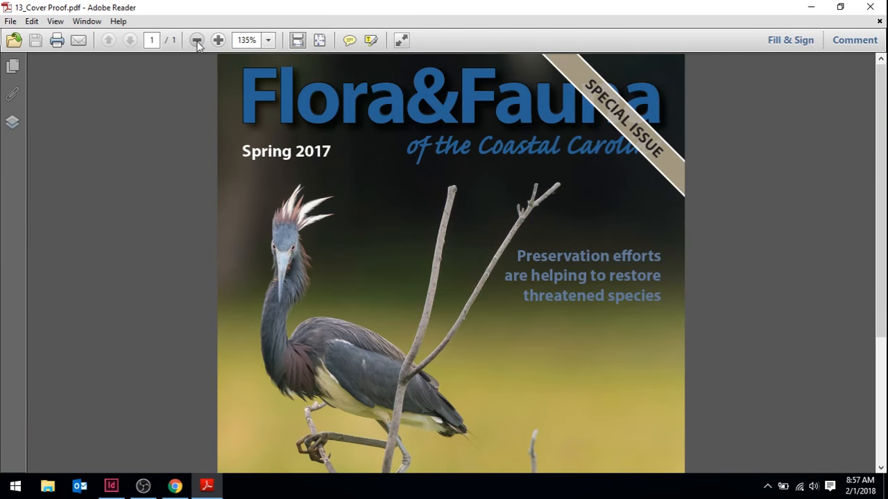
left_click(197, 40)
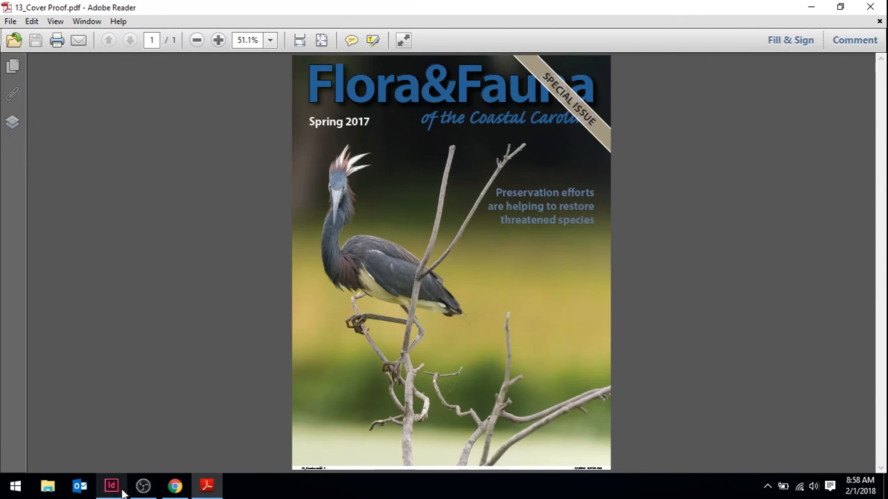
mouse_move(115, 489)
left_click(99, 422)
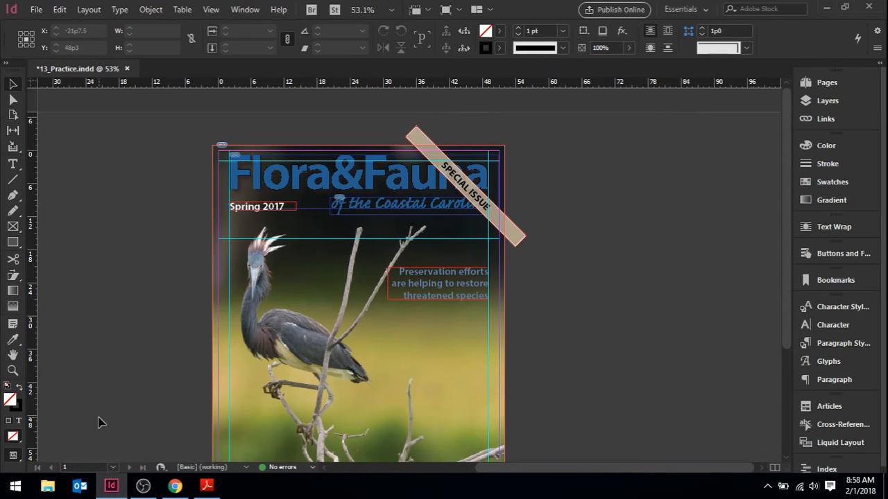
left_click(206, 485)
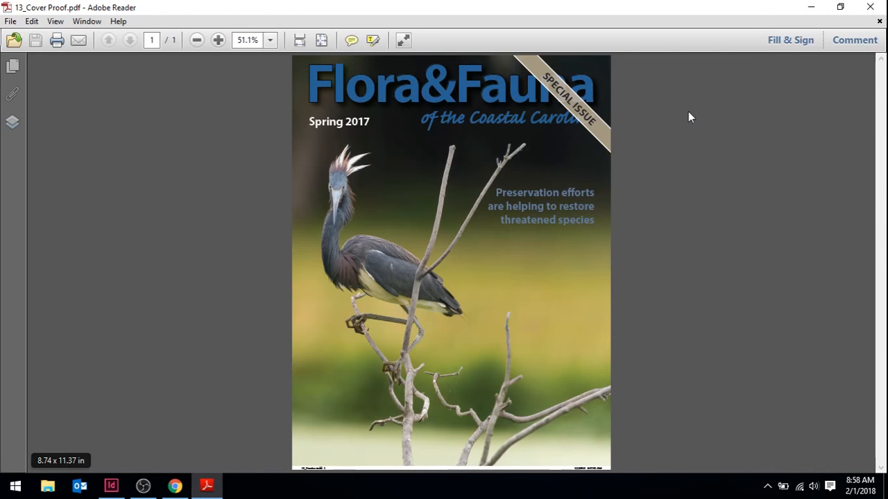
left_click(818, 5)
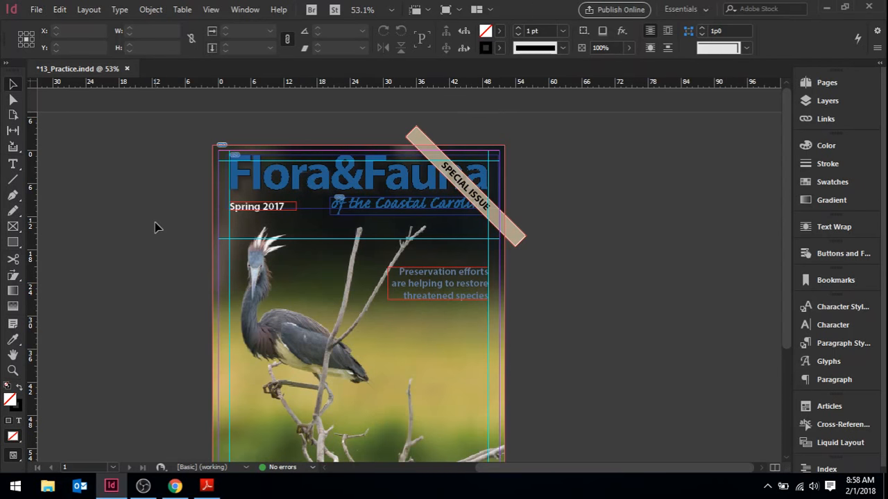
- Show the Separations Preview panel beside the cover page and set its view to Separations
left_click(246, 10)
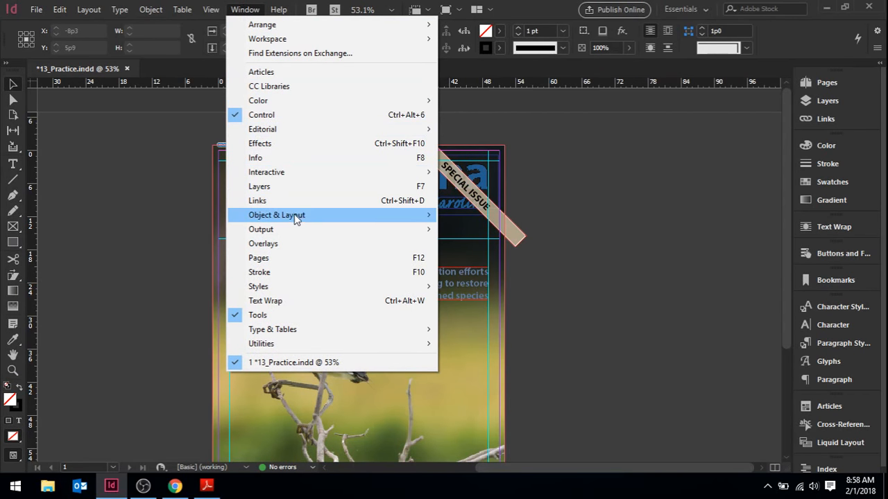
mouse_move(298, 230)
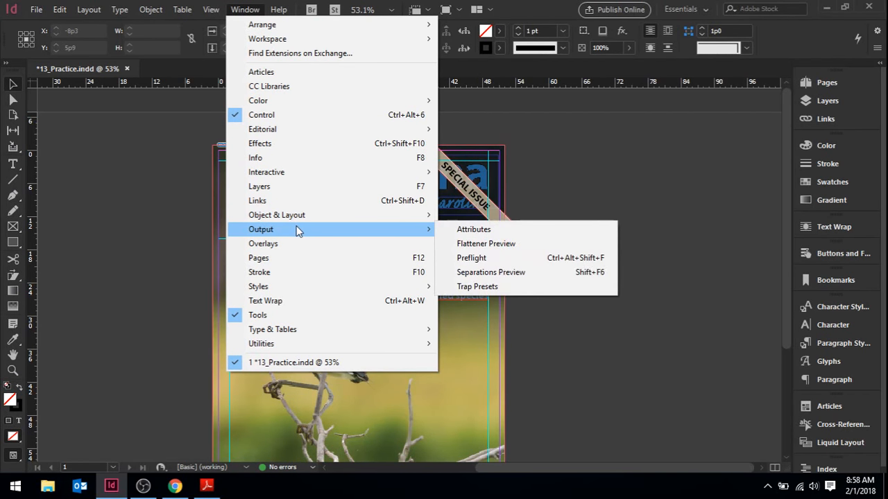
left_click(508, 274)
left_click_drag(496, 260, 631, 194)
left_click_drag(785, 199, 785, 227)
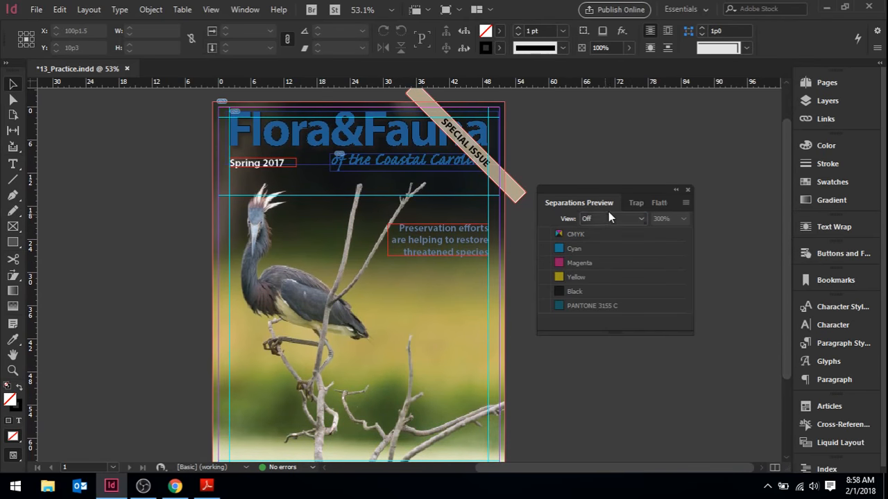
left_click(609, 220)
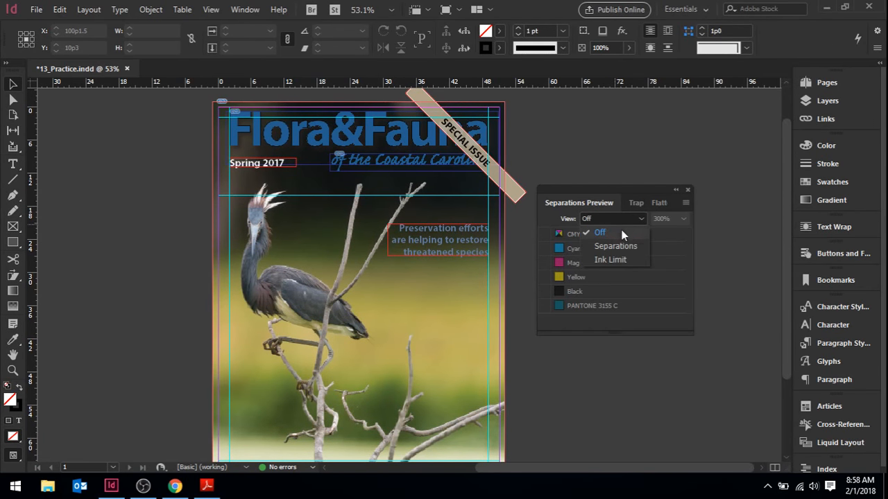
left_click(641, 247)
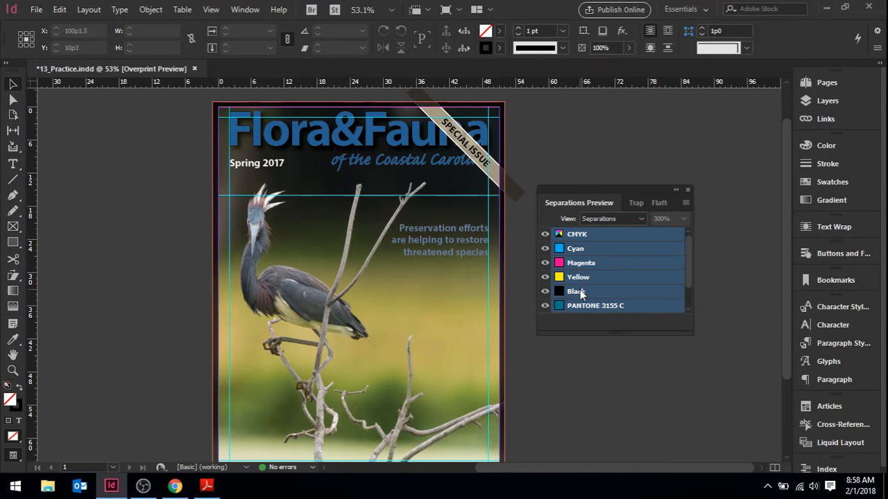
- Look through the full list of inks, and hide and reshow all CMYK plates to examine the spot colors alone
left_click_drag(689, 258, 639, 293)
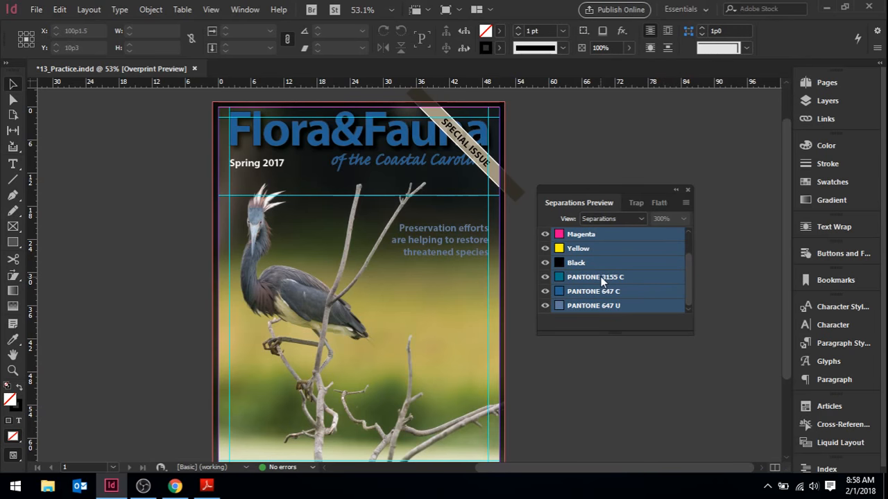
left_click_drag(687, 291, 689, 267)
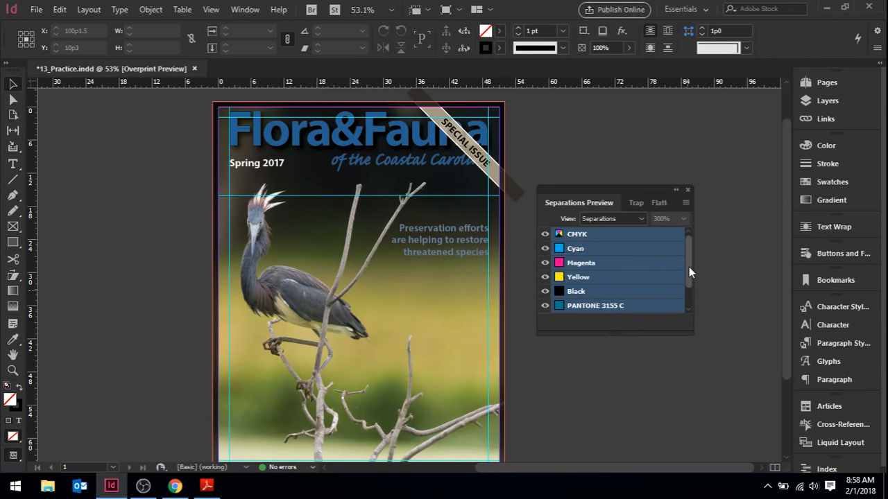
left_click(544, 236)
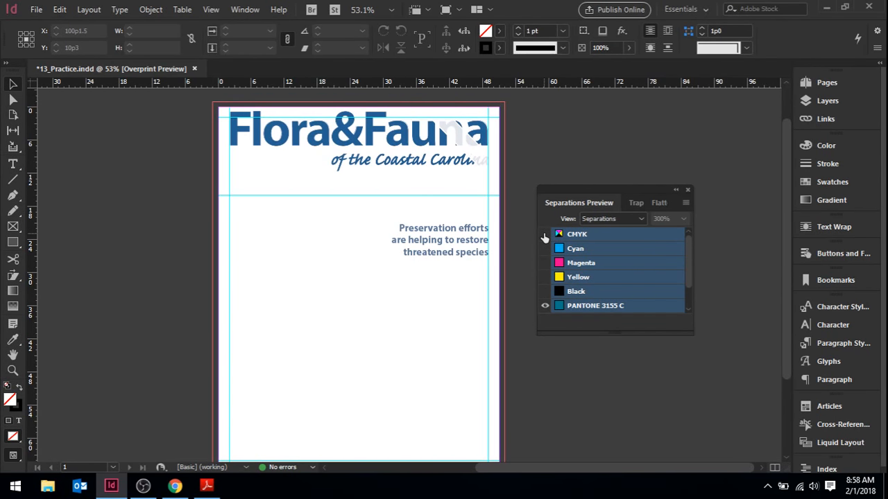
left_click(545, 236)
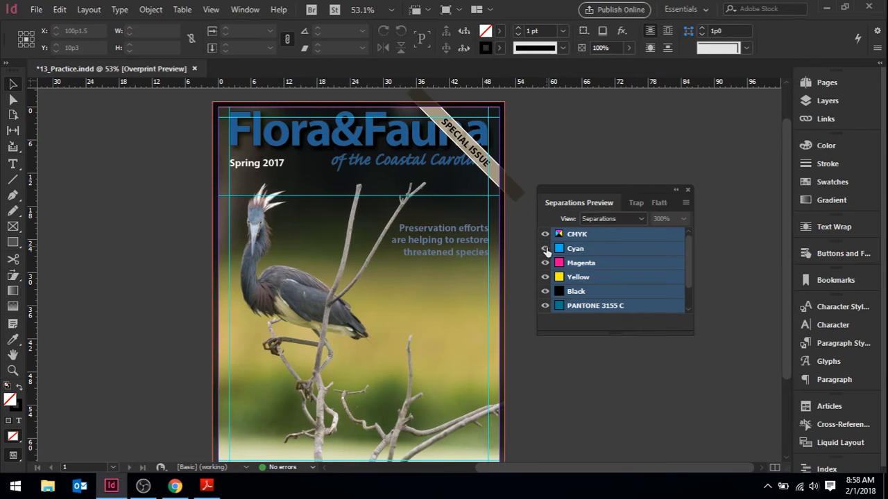
- Check the cover with the cyan, yellow and magenta plates hidden one at a time, and restore all CMYK plates
left_click(545, 248)
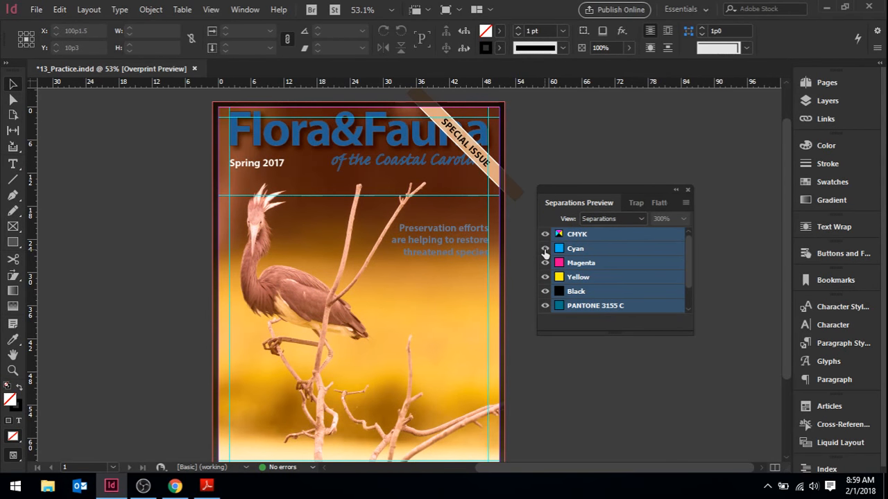
left_click(545, 248)
left_click(545, 277)
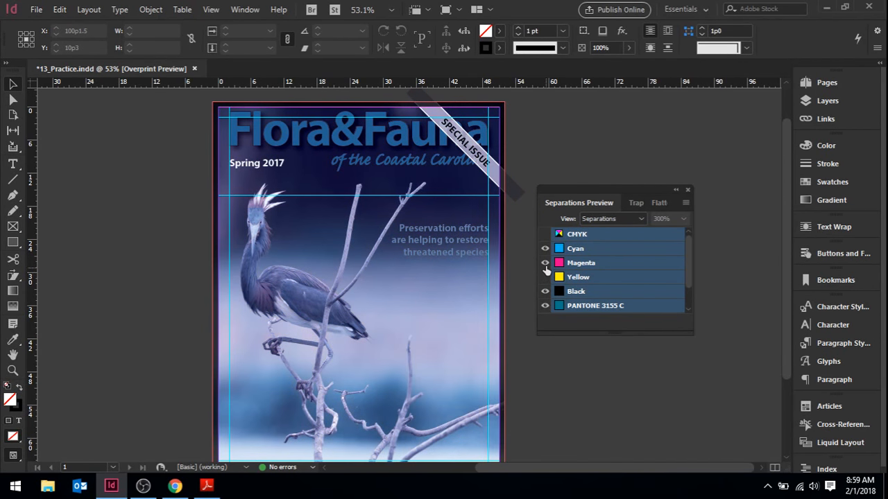
left_click(545, 263)
left_click(545, 278)
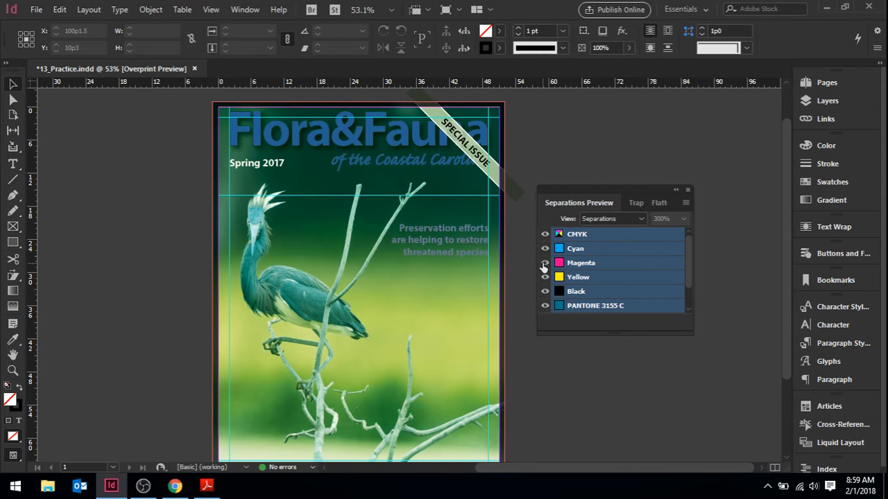
left_click(545, 235)
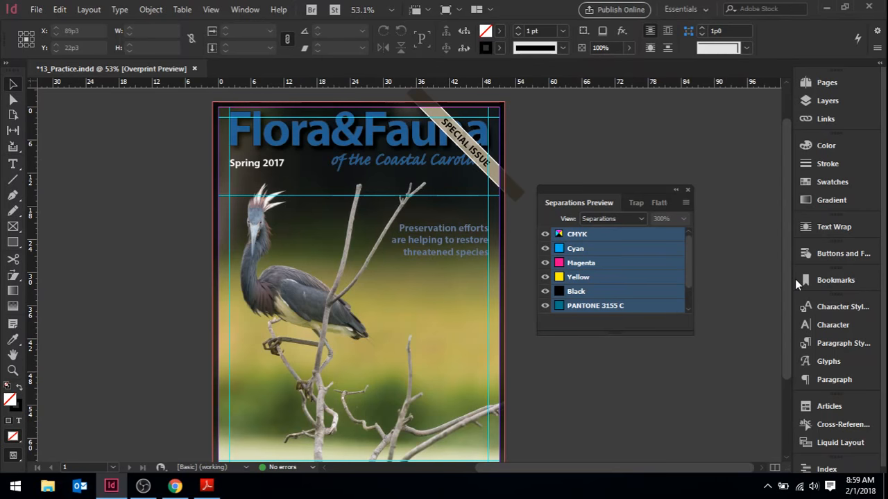
- Examine the cover's ink coverage in Ink Limit view and turn the separations preview off
left_click(631, 218)
left_click(625, 258)
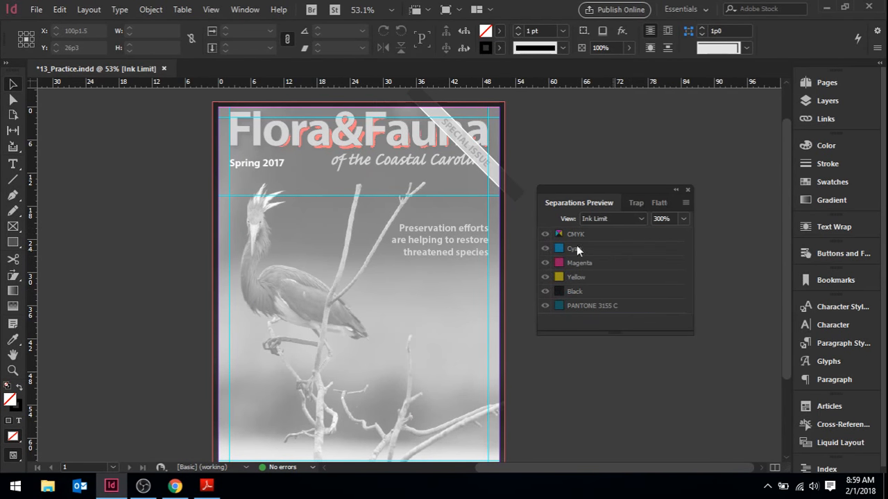
left_click(616, 218)
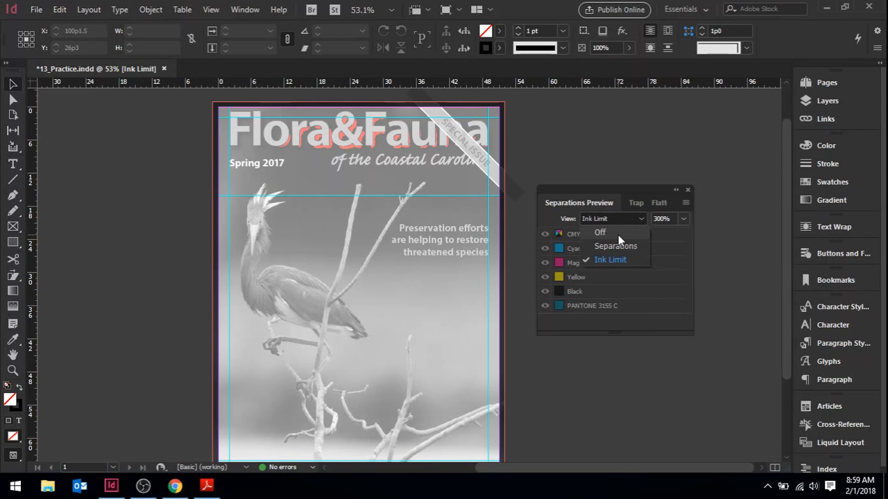
left_click(618, 235)
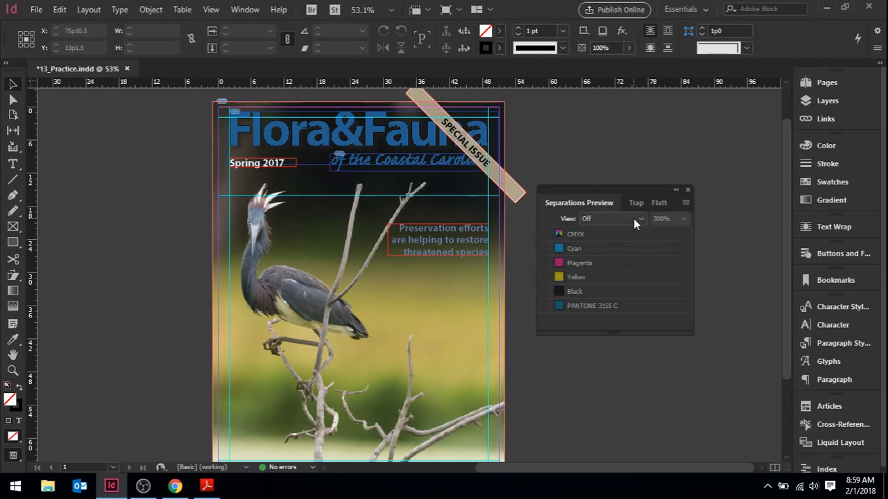
- Set the separations preview back to Separations view and hide the PANTONE 3155 C, PANTONE 647 C and PANTONE 647 U plates
left_click(633, 218)
left_click(628, 245)
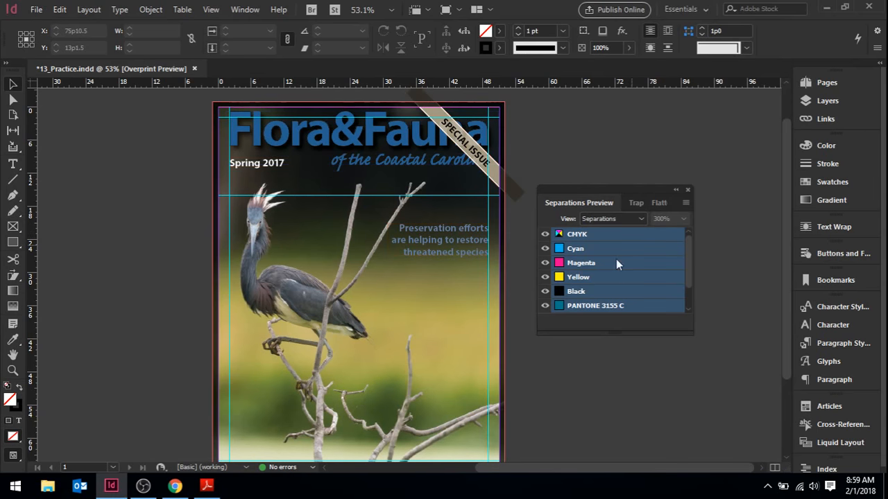
left_click_drag(690, 255, 689, 277)
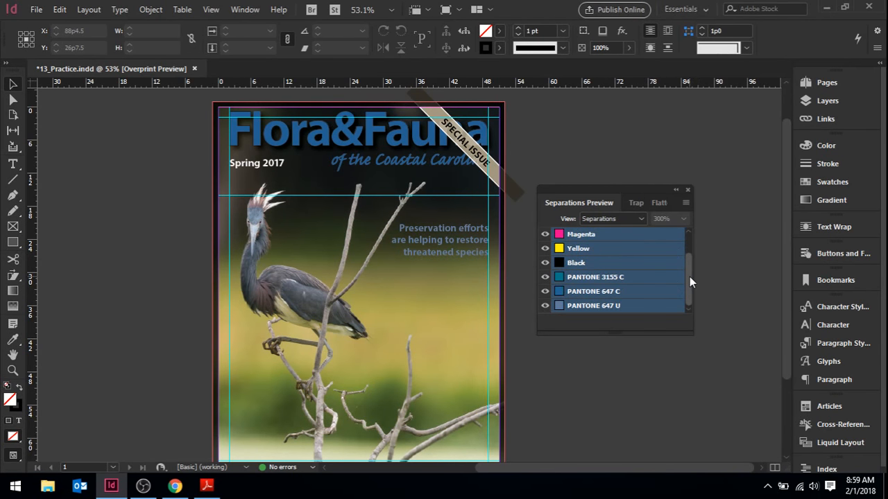
left_click(544, 291)
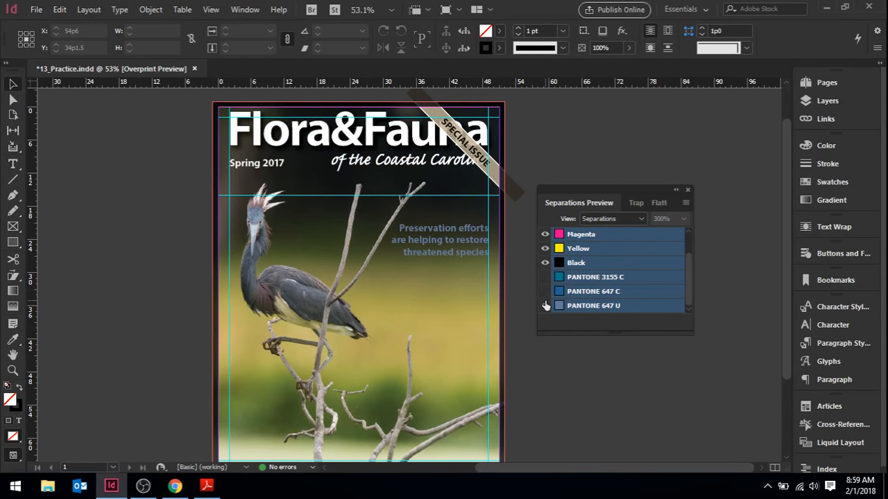
left_click(545, 306)
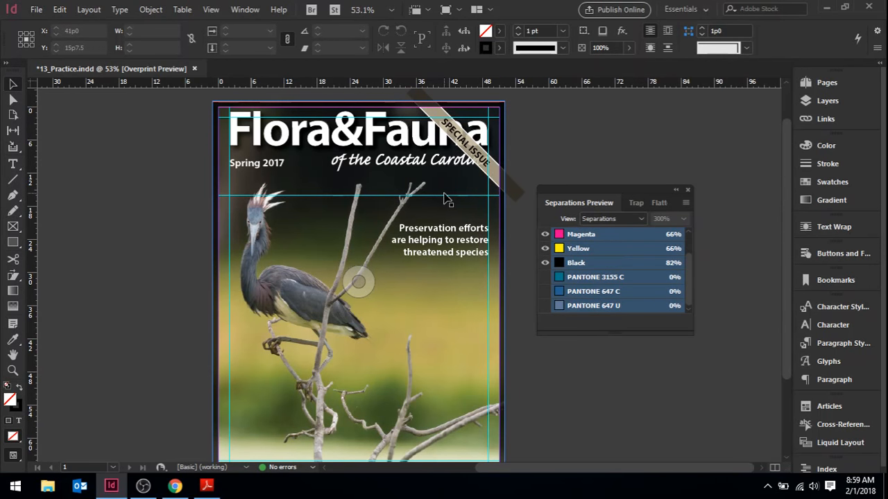
- Reshow the three PANTONE plates and turn the separations preview off
left_click(545, 277)
left_click(545, 291)
left_click(545, 306)
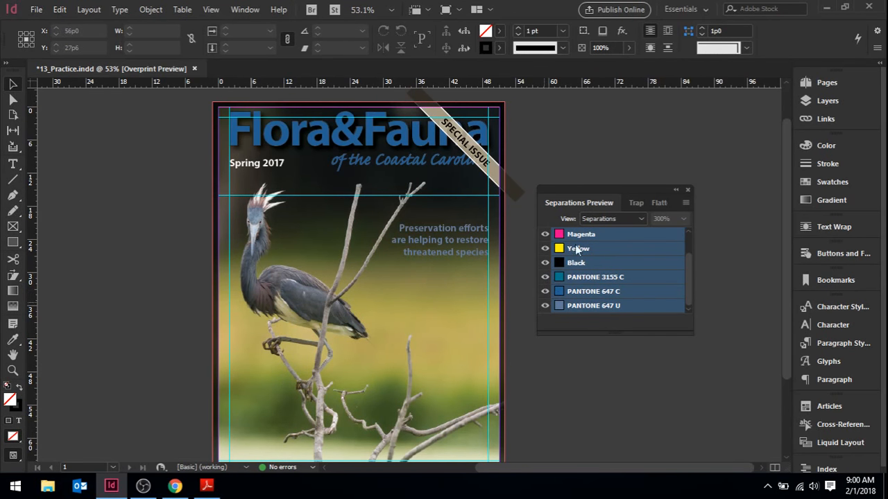
left_click(604, 217)
left_click(600, 233)
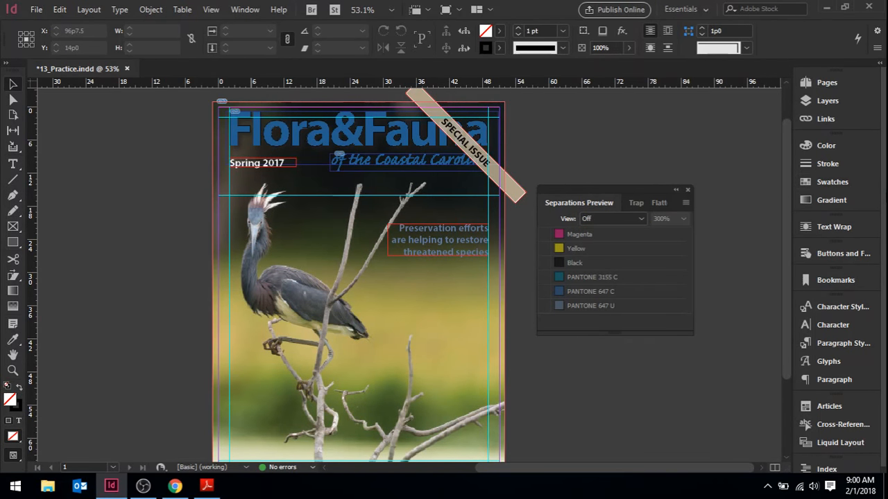
- Find the PANTONE 3155 C spot color among the document's swatches and delete it
left_click(838, 181)
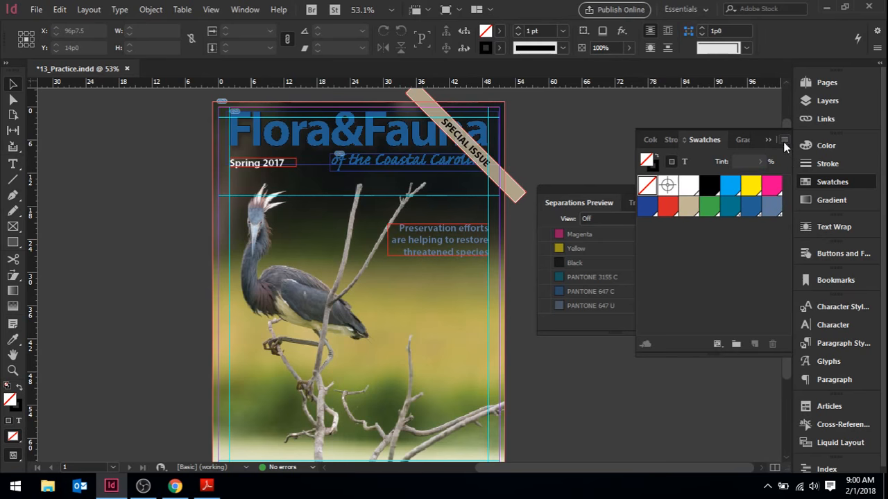
left_click(500, 31)
scroll(498, 123, "down", 2)
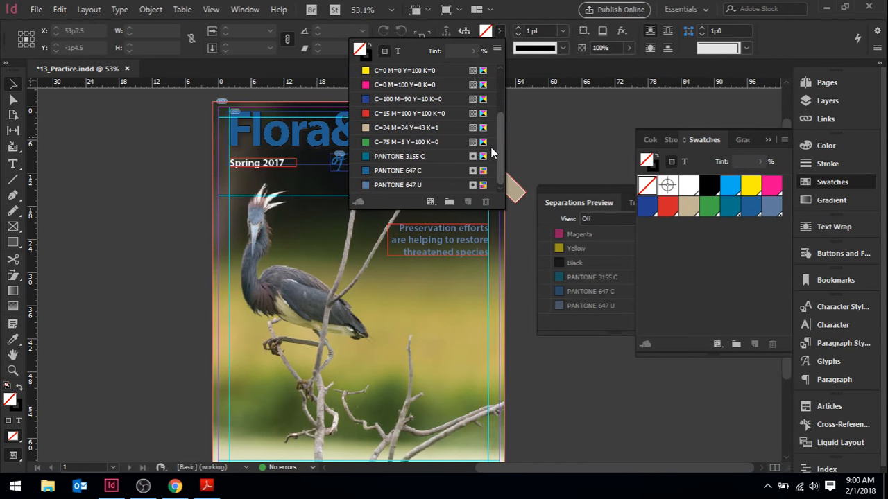
left_click(401, 157)
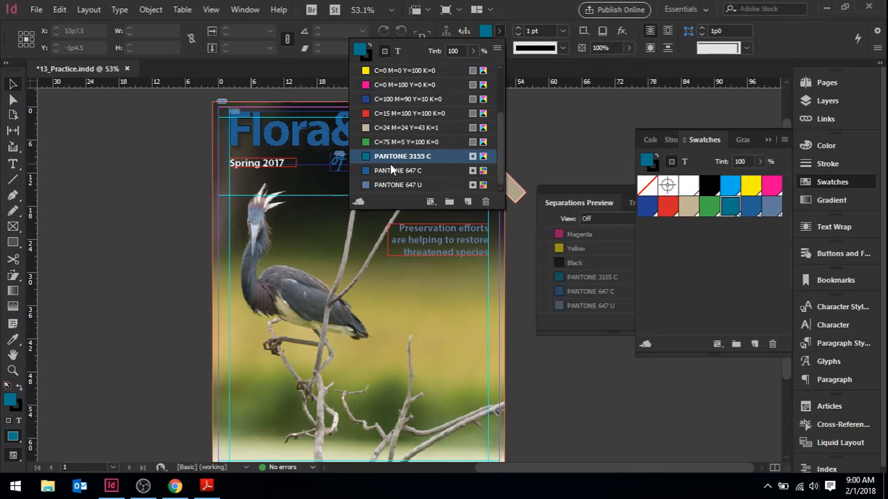
right_click(389, 164)
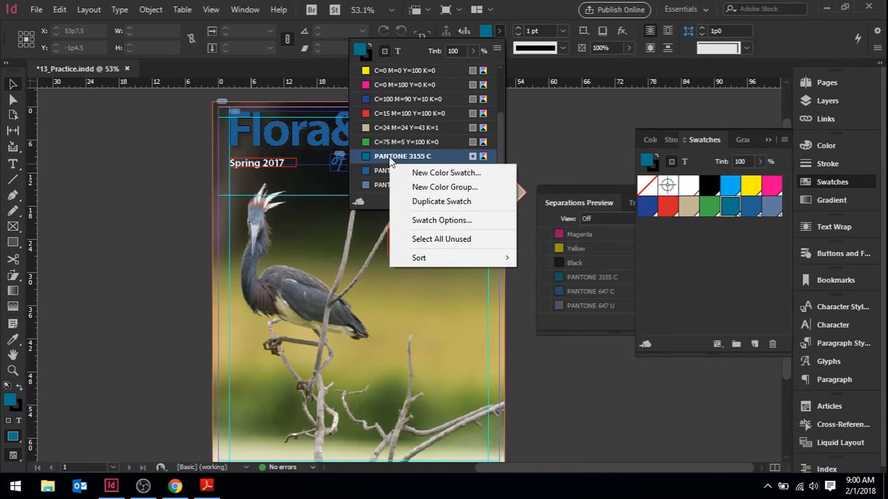
left_click(381, 158)
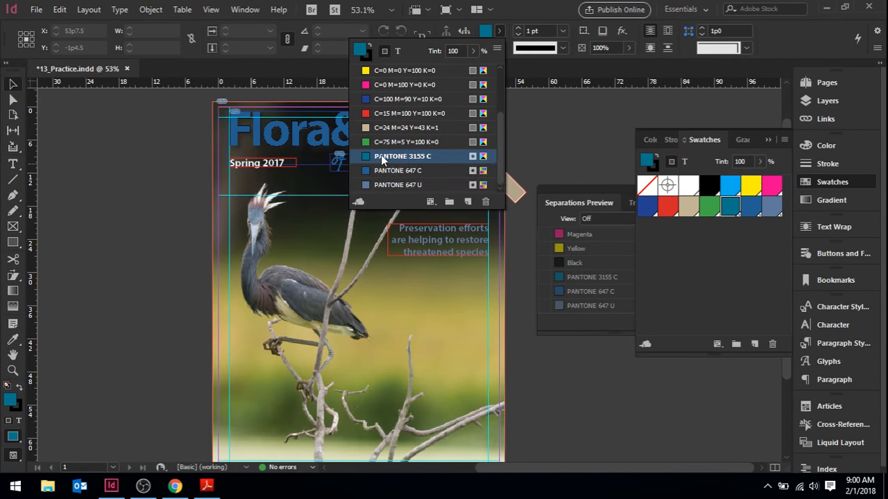
scroll(382, 158, "up", 2)
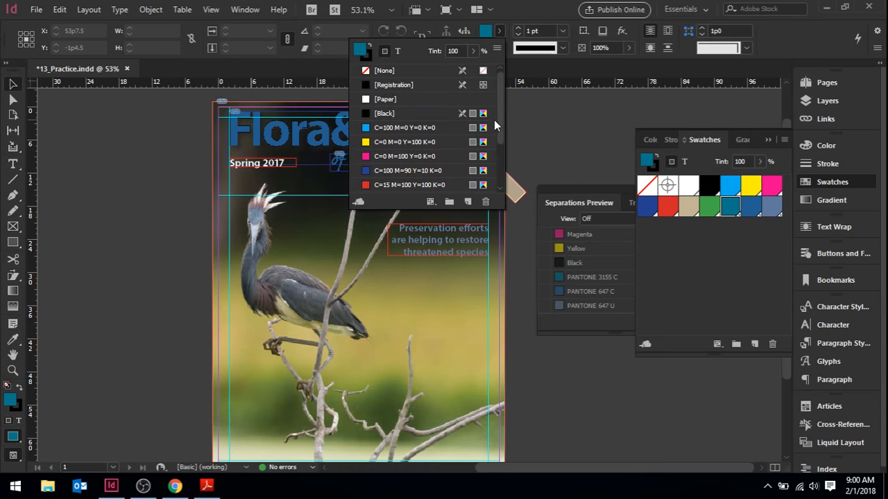
scroll(497, 122, "down", 3)
left_click(415, 156)
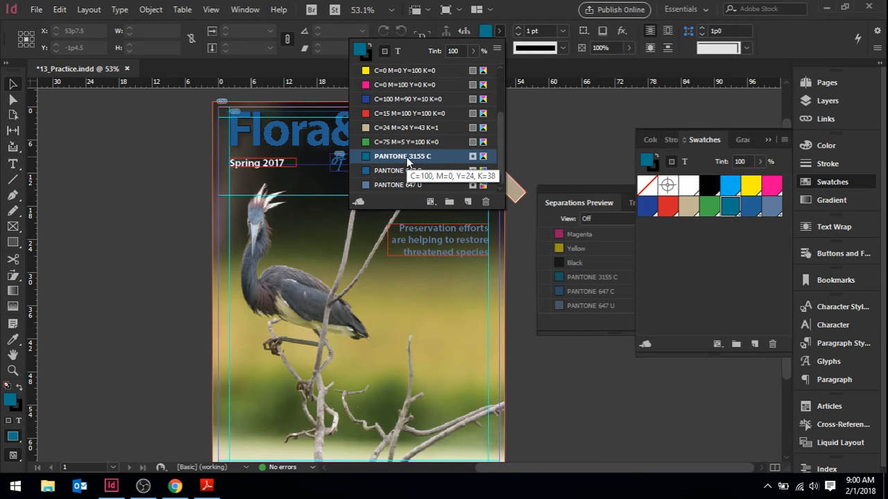
left_click(732, 207)
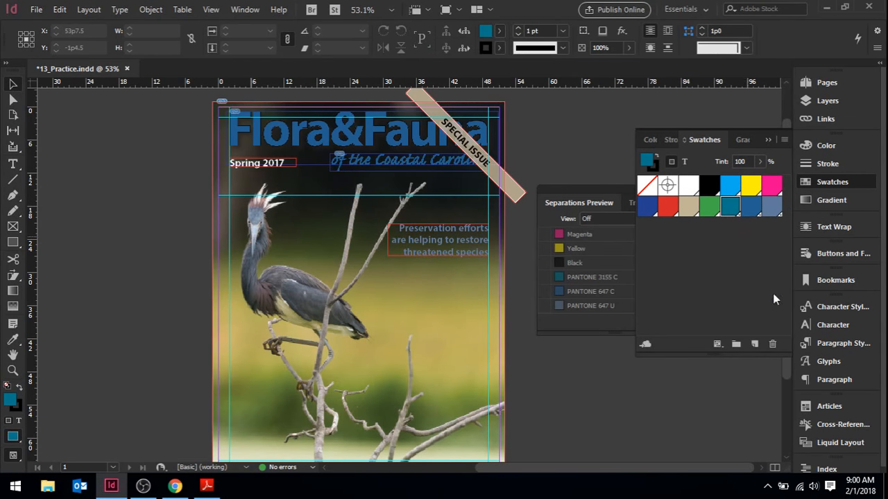
left_click(772, 343)
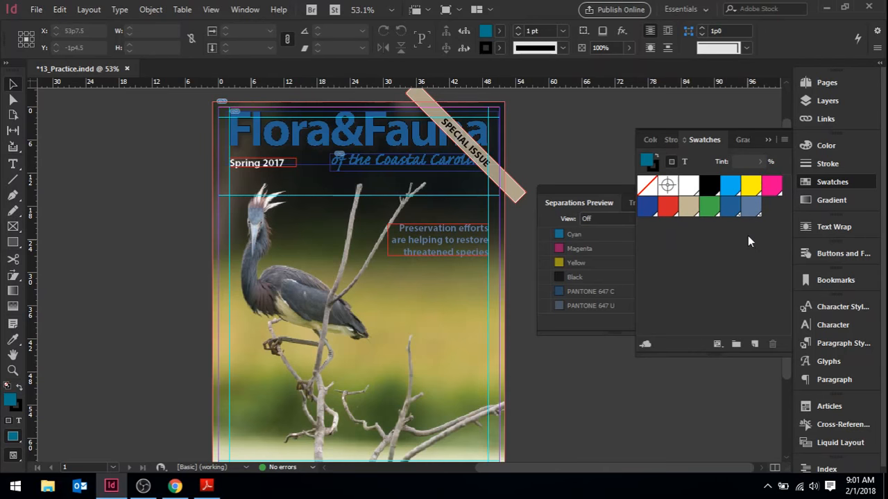
left_click(768, 140)
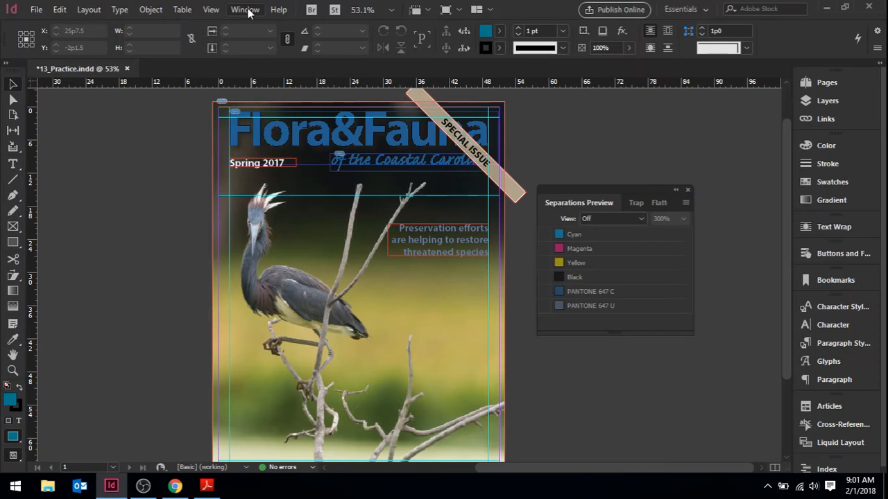
- Use the Flattener Preview to highlight the cover's transparent objects and its outlined strokes, refreshing the highlight
left_click(658, 203)
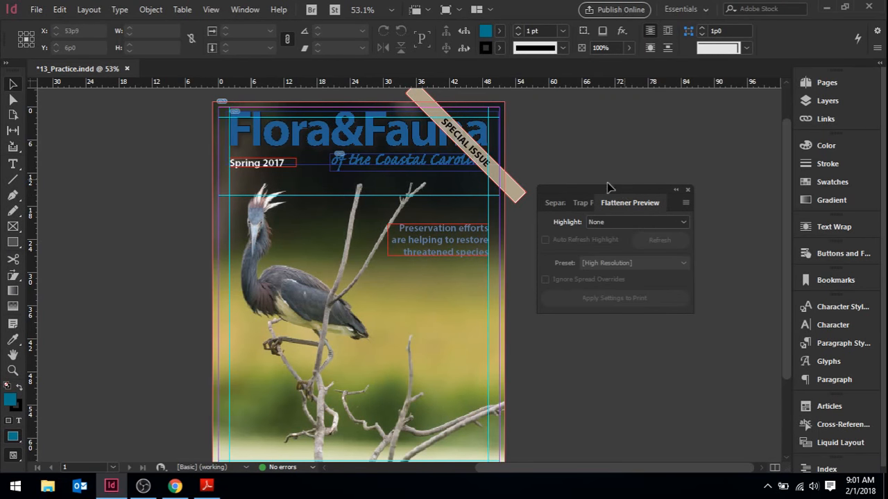
left_click(618, 225)
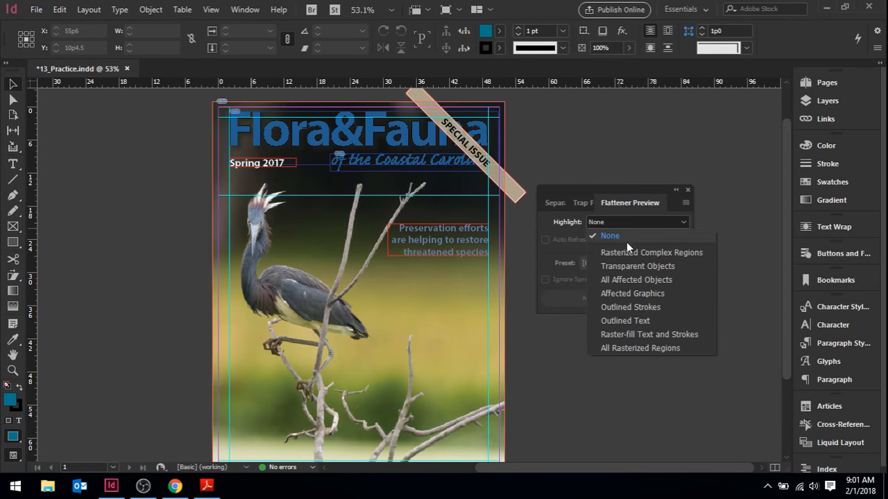
left_click(637, 265)
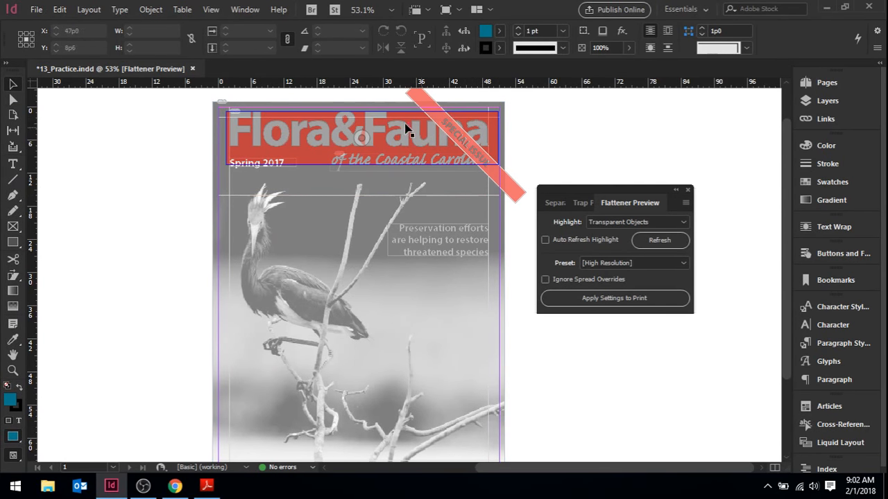
left_click(610, 221)
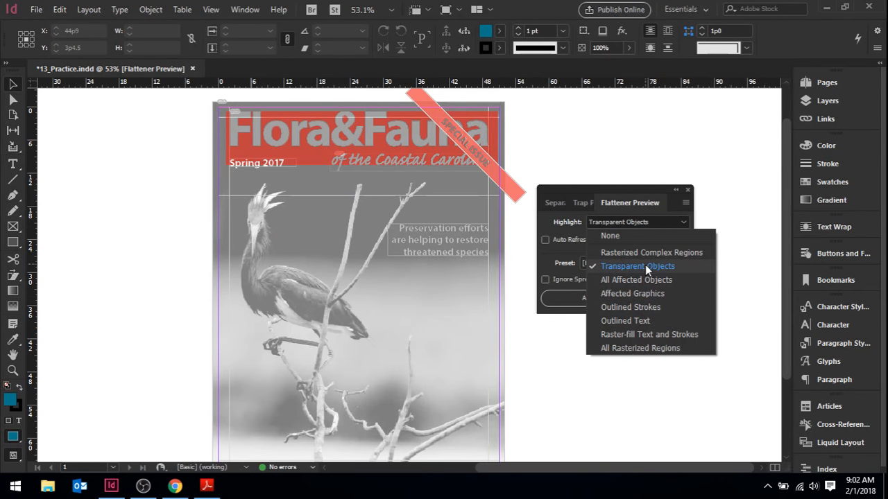
left_click(650, 307)
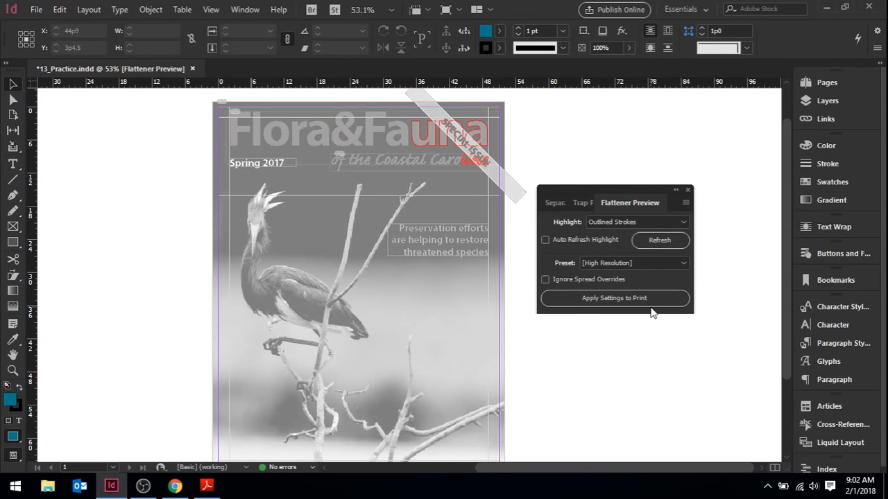
left_click(659, 240)
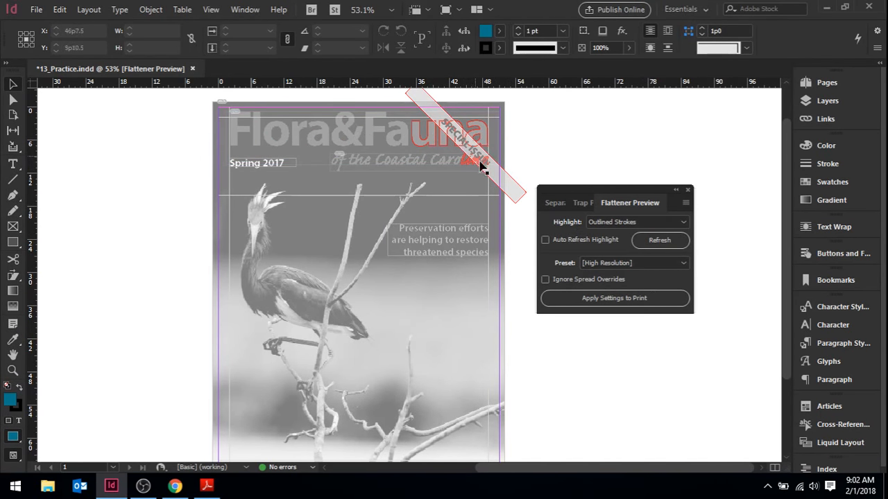
- Check the cover's All Rasterized Regions and Affected Graphics highlights, and set the flattener highlight back to None
left_click(624, 225)
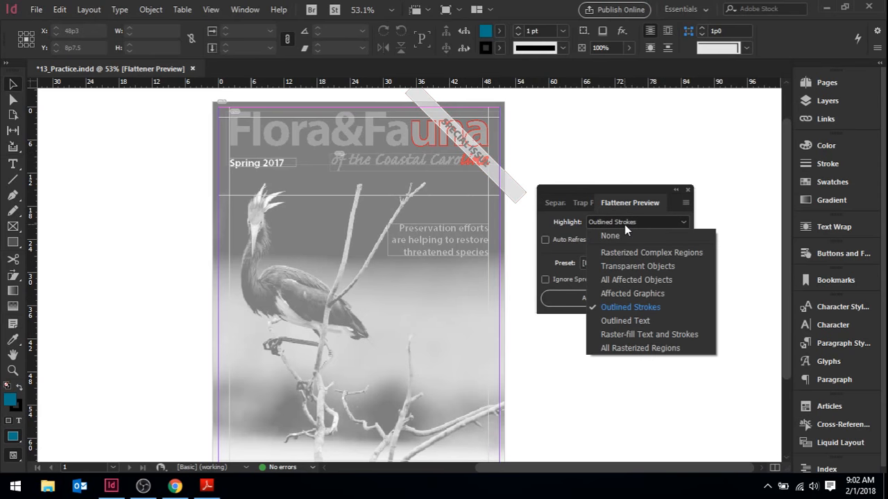
left_click(648, 346)
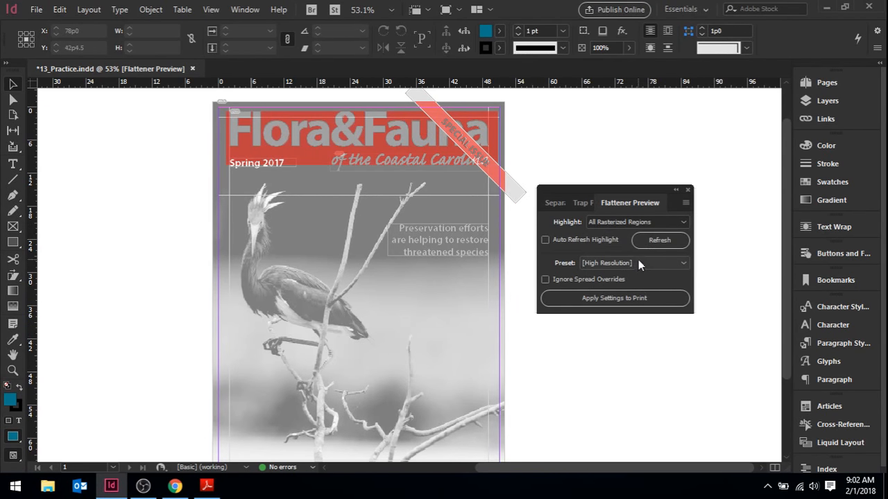
left_click(613, 223)
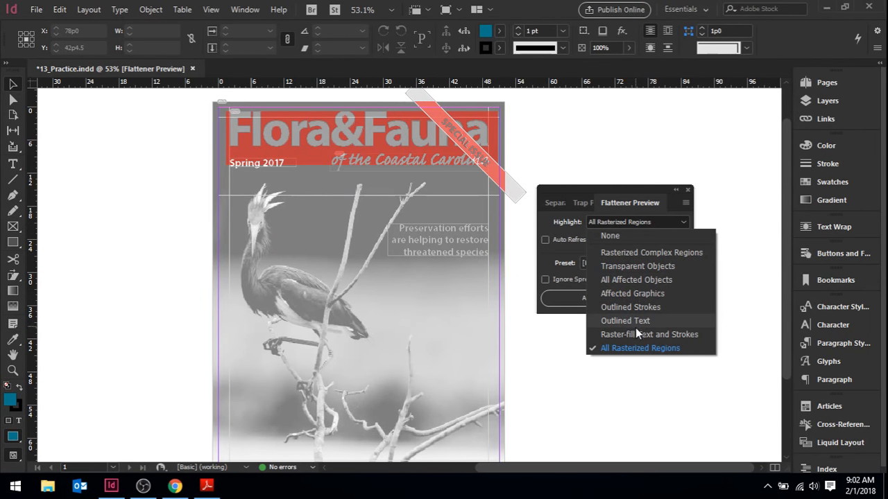
left_click(641, 293)
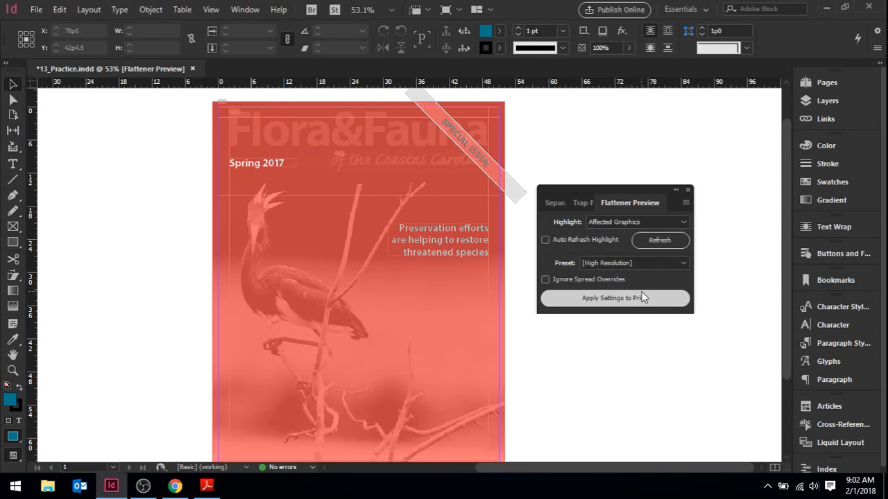
left_click(608, 224)
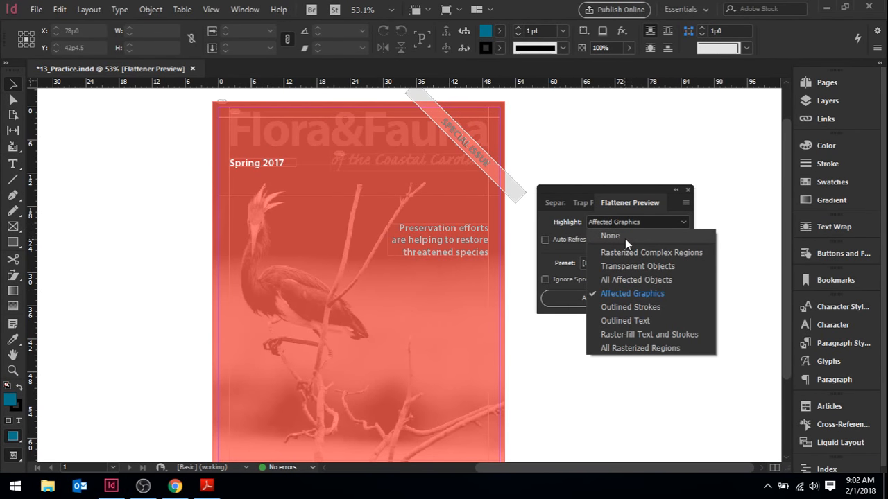
left_click(625, 237)
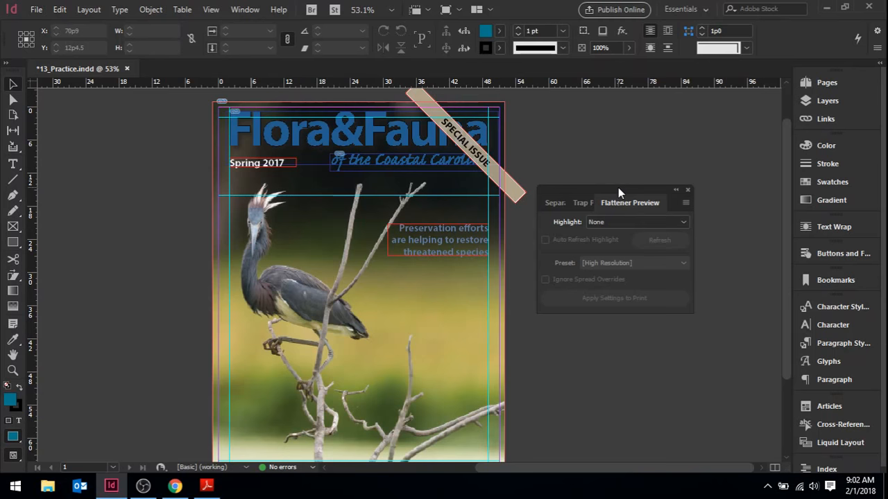
- View the cover in Preview screen mode and in Bleed screen mode
left_click(14, 459)
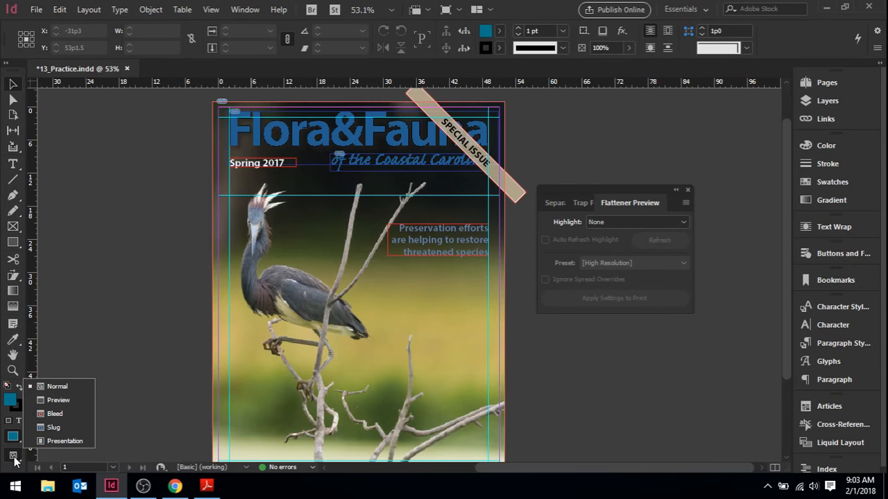
left_click(65, 400)
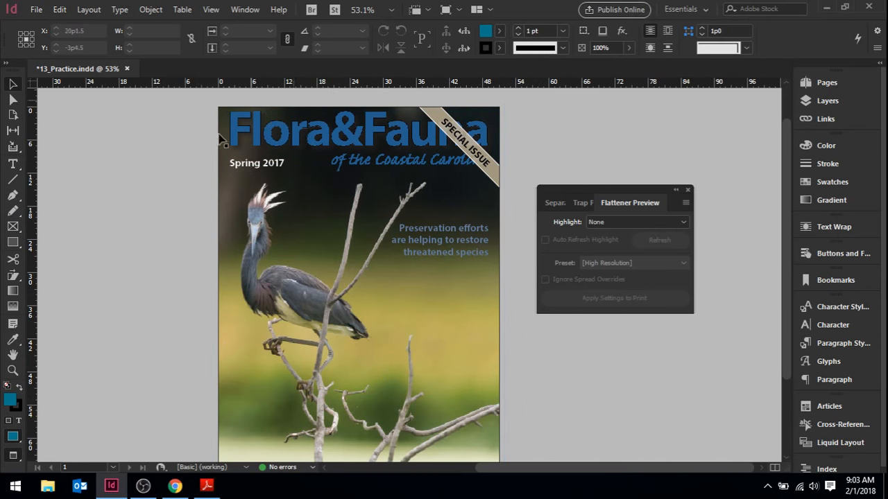
left_click(12, 460)
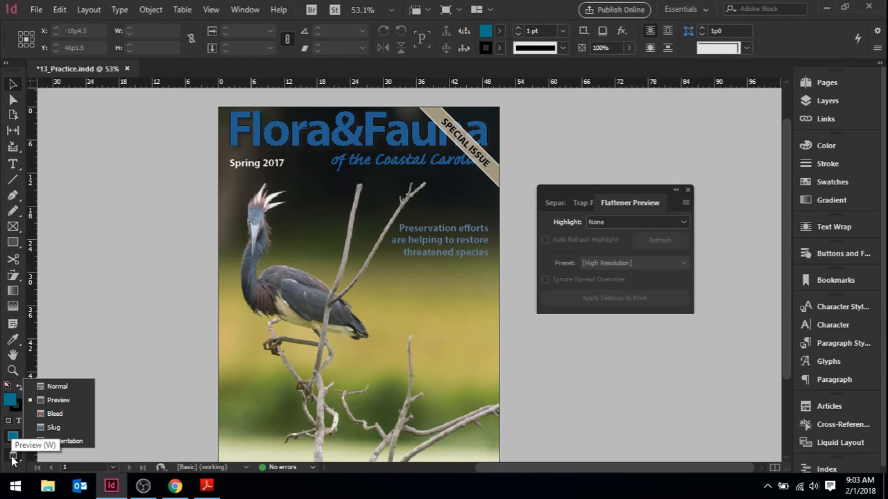
left_click(61, 403)
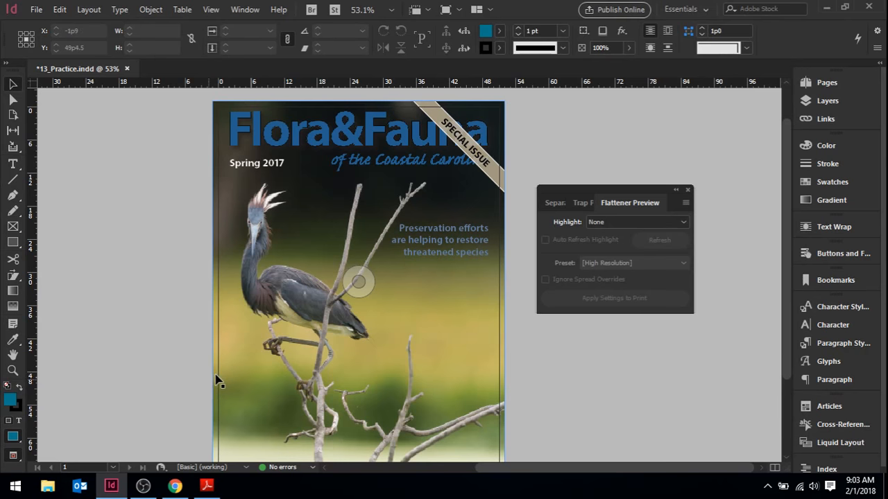
- Switch to Slug screen mode and examine the slug area below the cover page
left_click(12, 454)
left_click(57, 428)
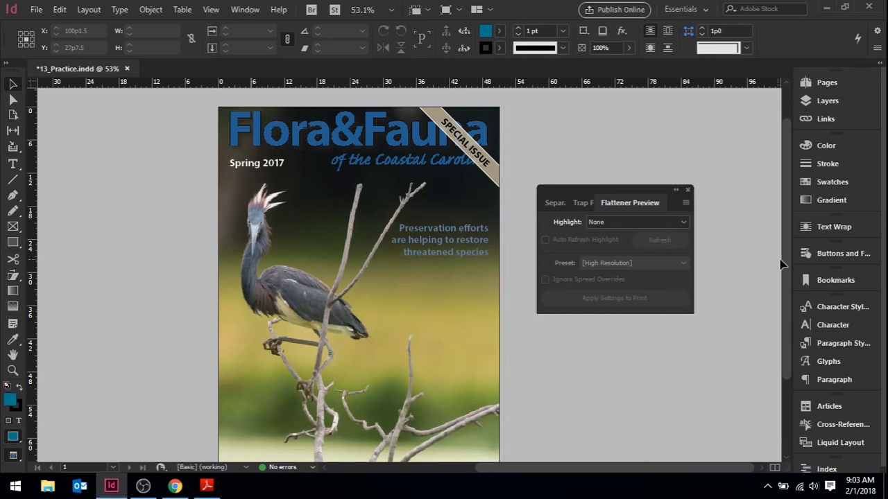
left_click_drag(784, 259, 797, 332)
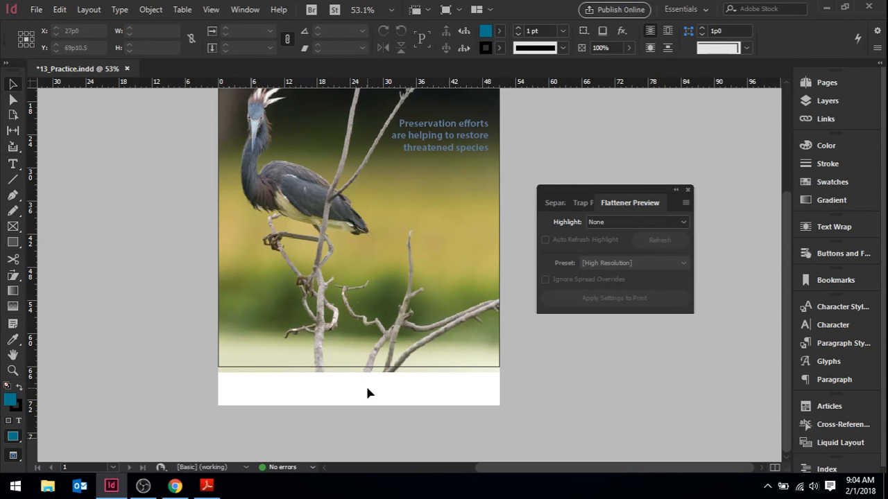
- View the cover full screen in Presentation mode and exit the presentation
left_click(11, 456)
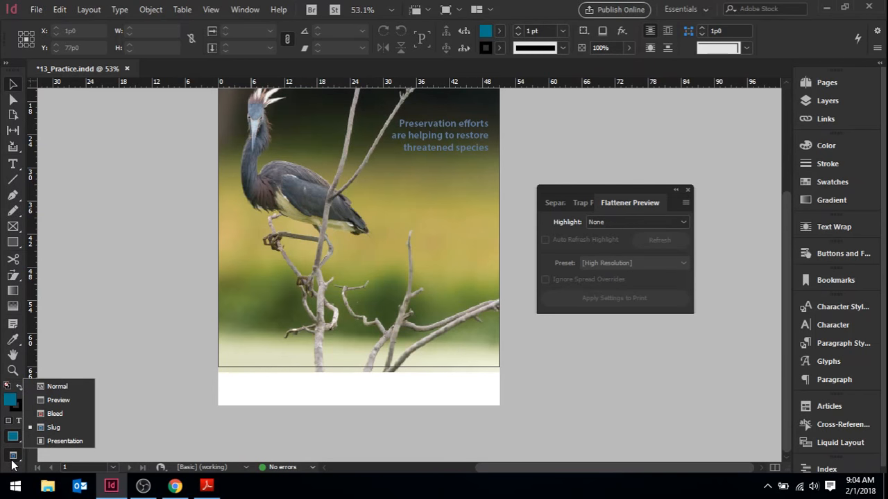
left_click(61, 441)
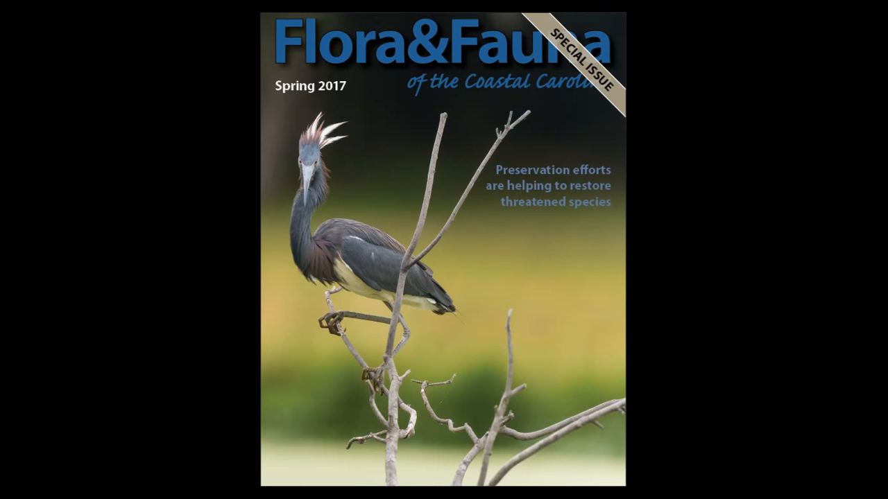
key("Escape")
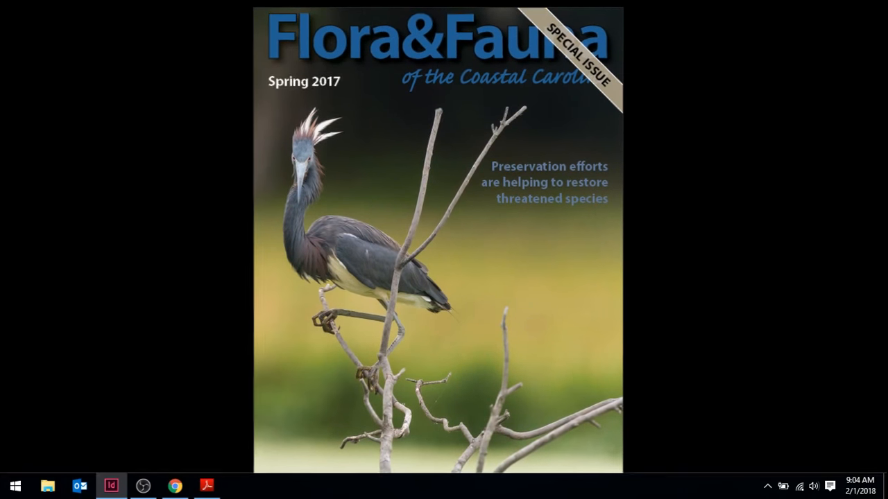